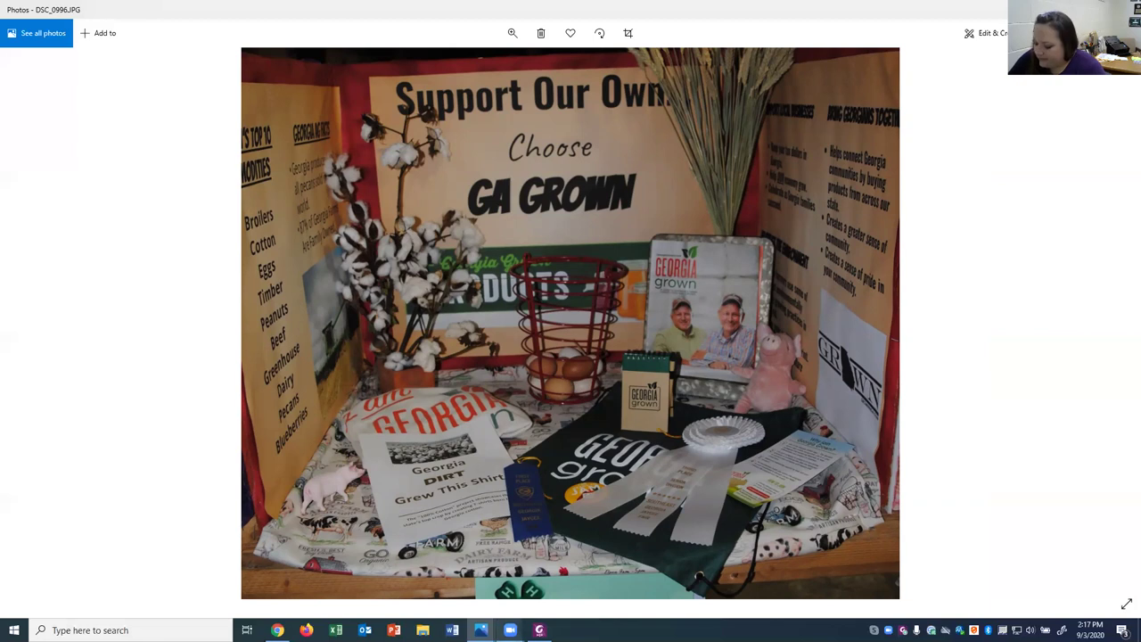
View the next example mini-booth photos through to the chess booth, and close the photo viewer.
mouse_move(509, 630)
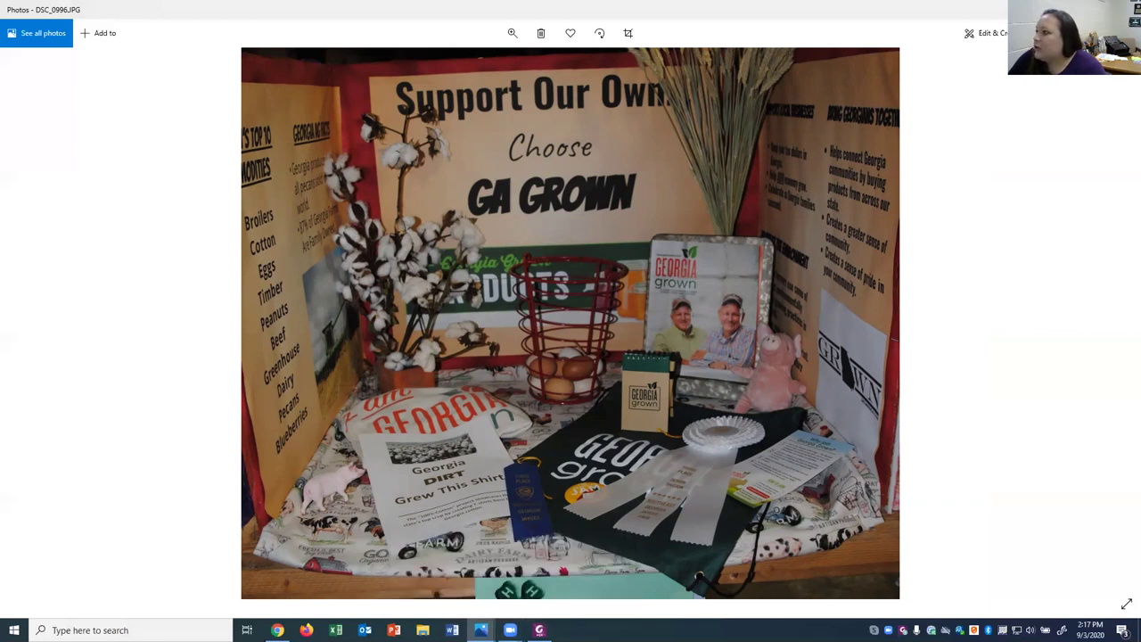
key(Right)
key(Right)
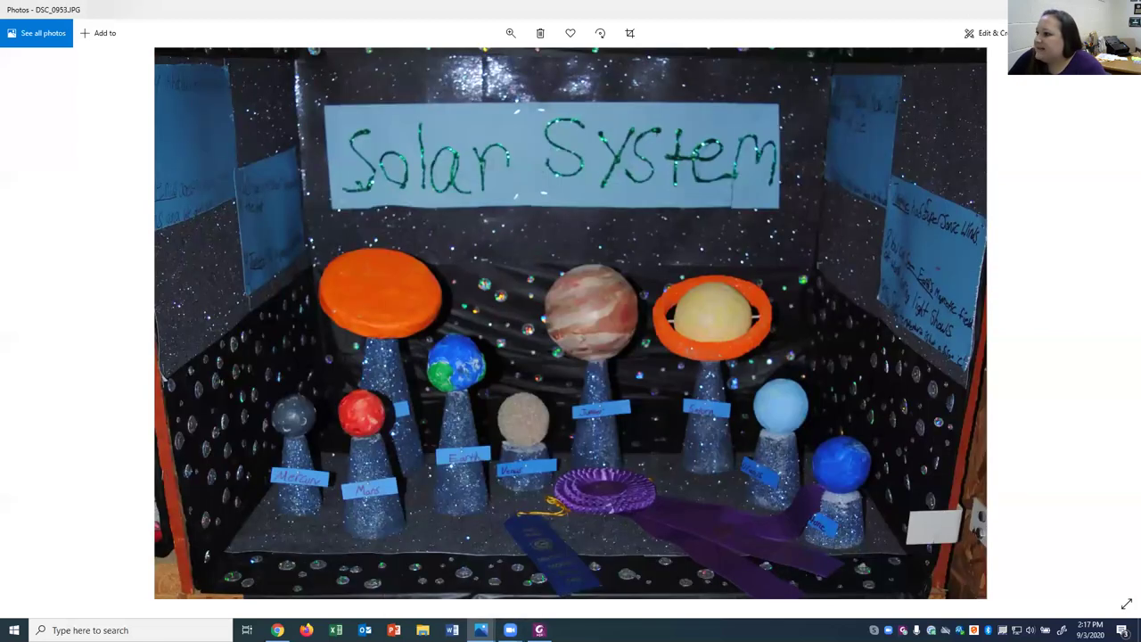
key(Right)
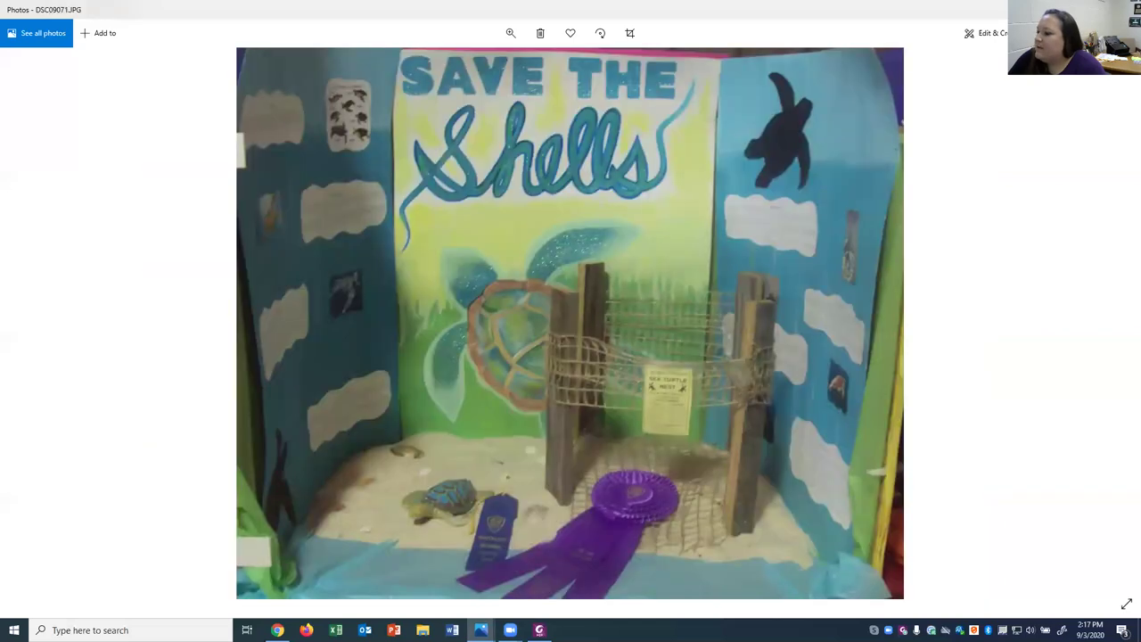
key(Right)
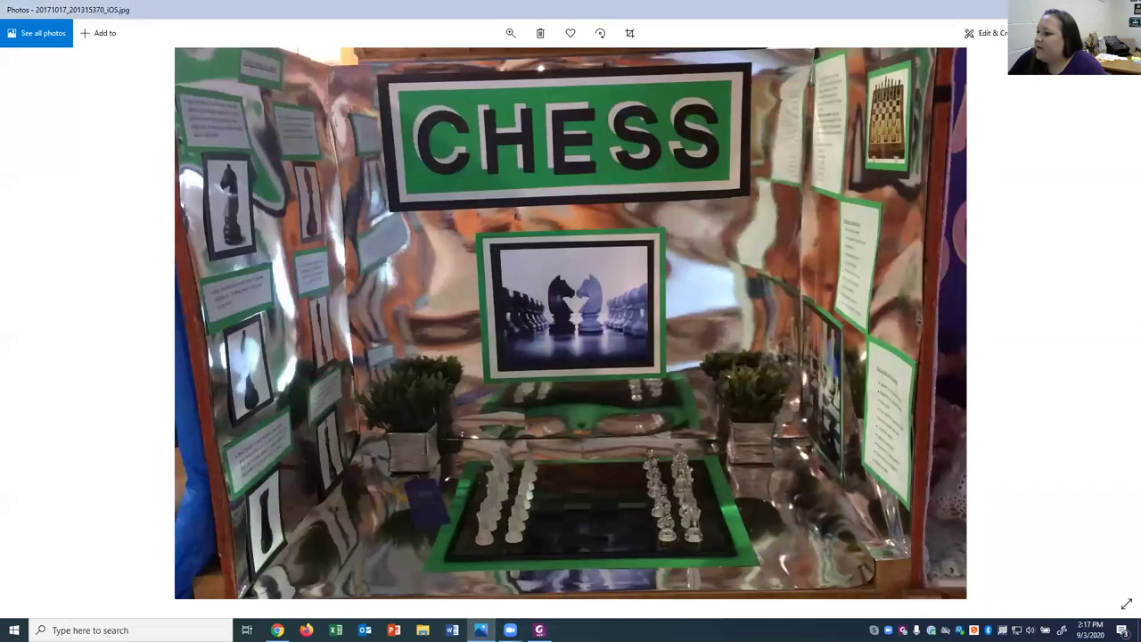
key(alt+F4)
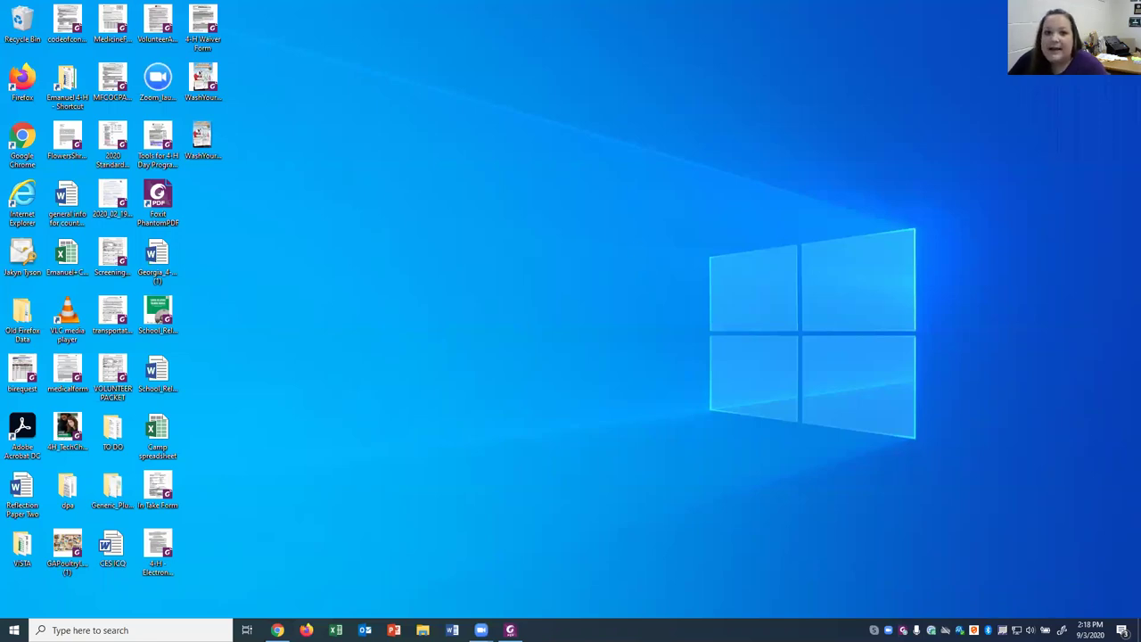
Switch to Google Chrome and go to classroom.google.com.
click(277, 630)
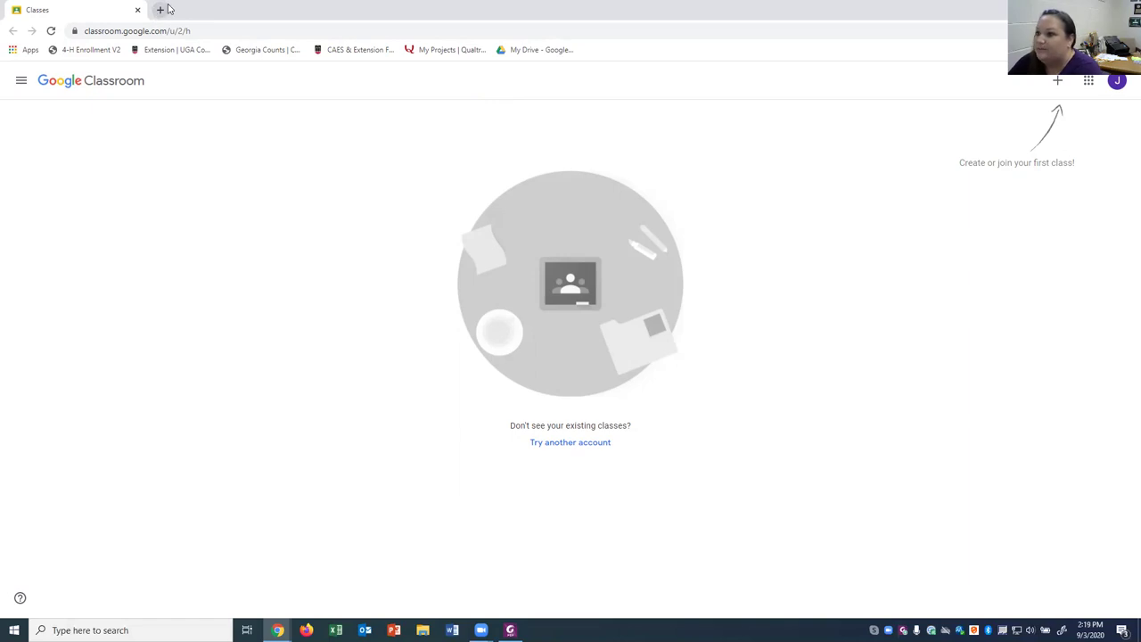
click(203, 33)
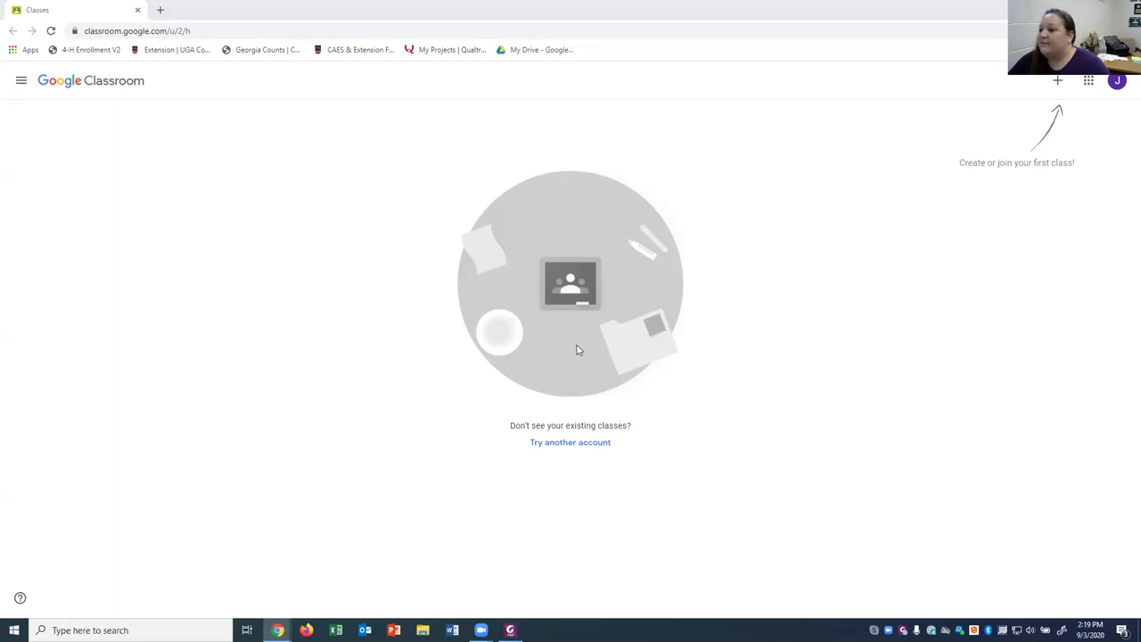
click(133, 32)
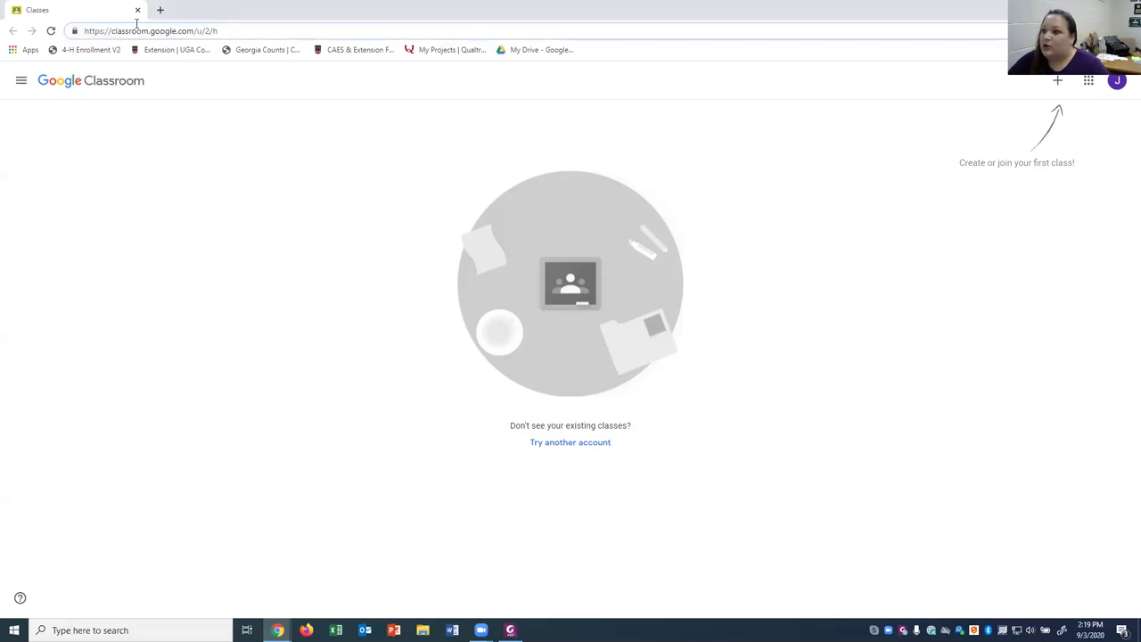
click(203, 33)
text(cla)
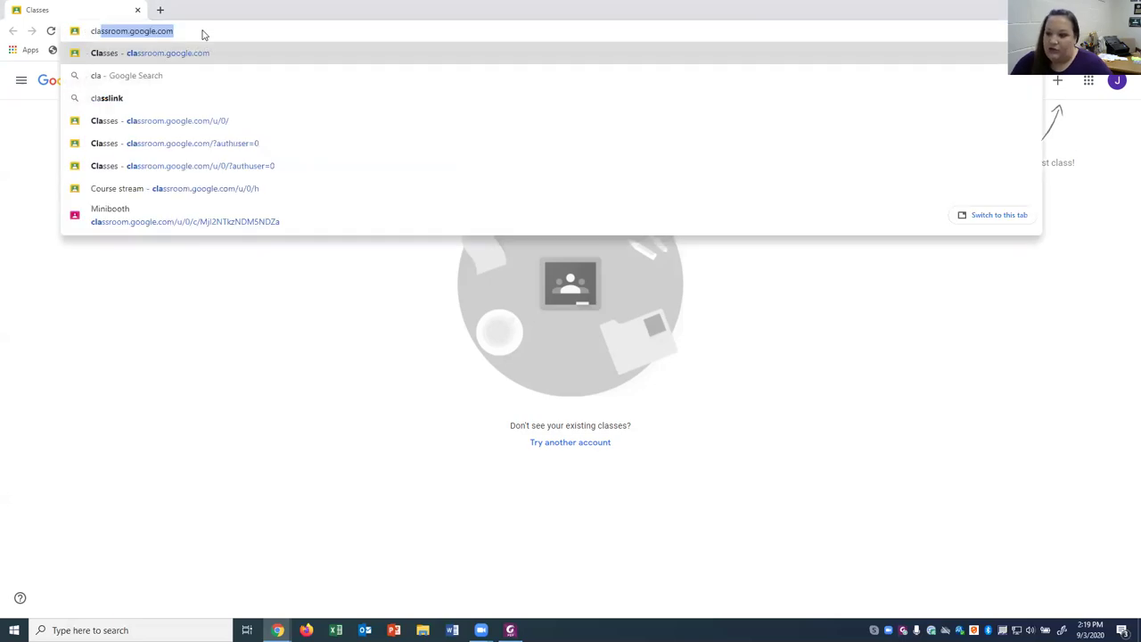
text(ssroom.google.com)
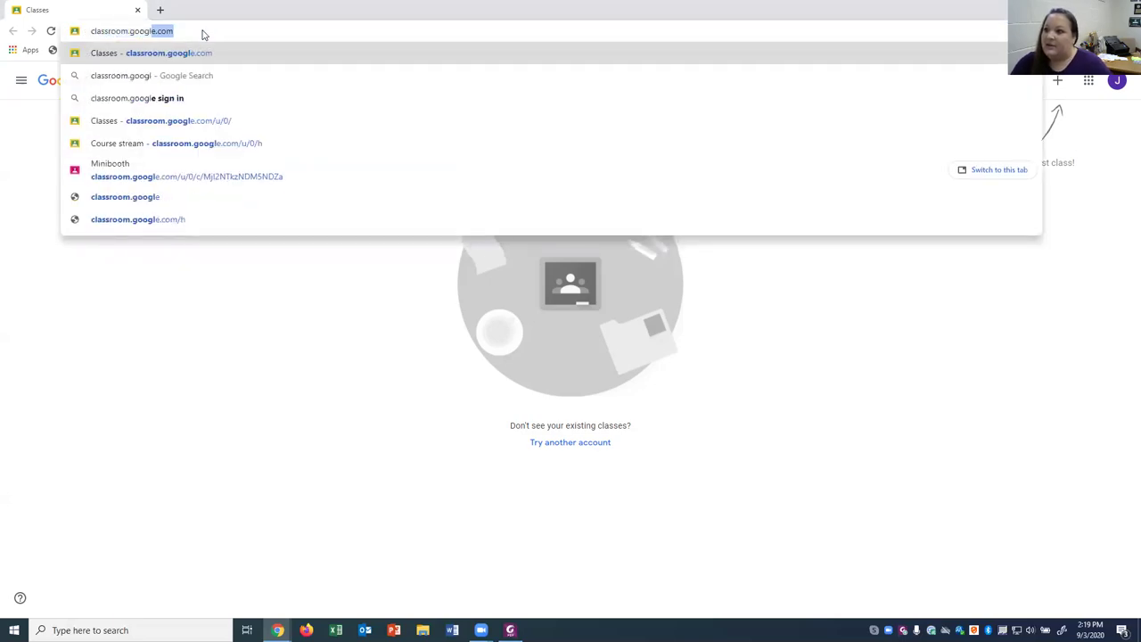
key(Return)
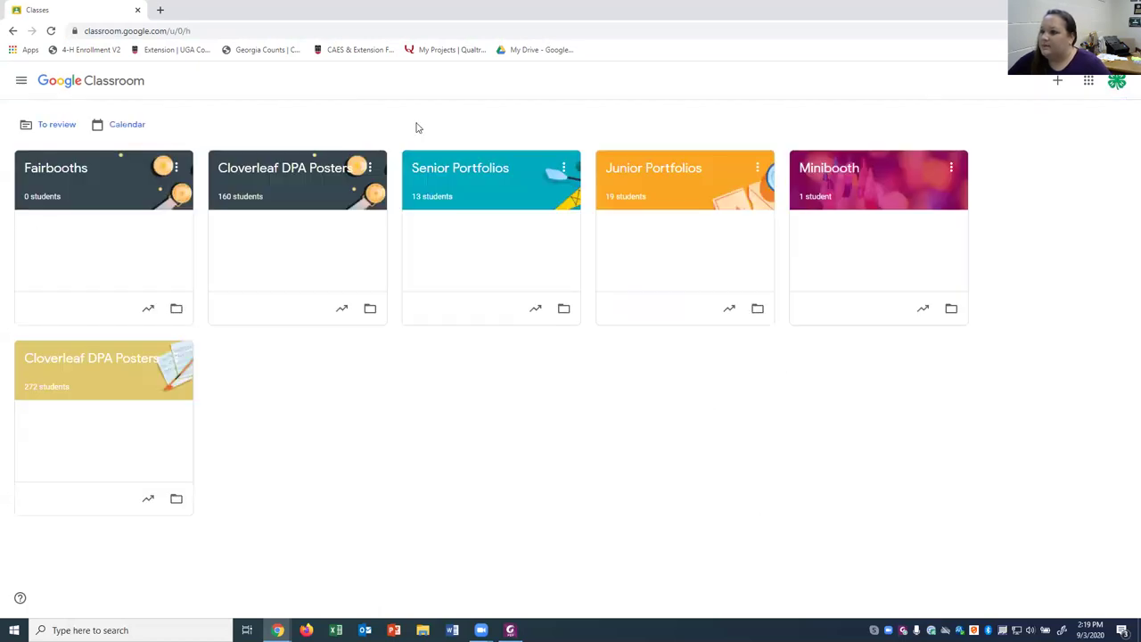
Switch Google Classroom to the personal Gmail account and open the form for joining a class.
click(1116, 82)
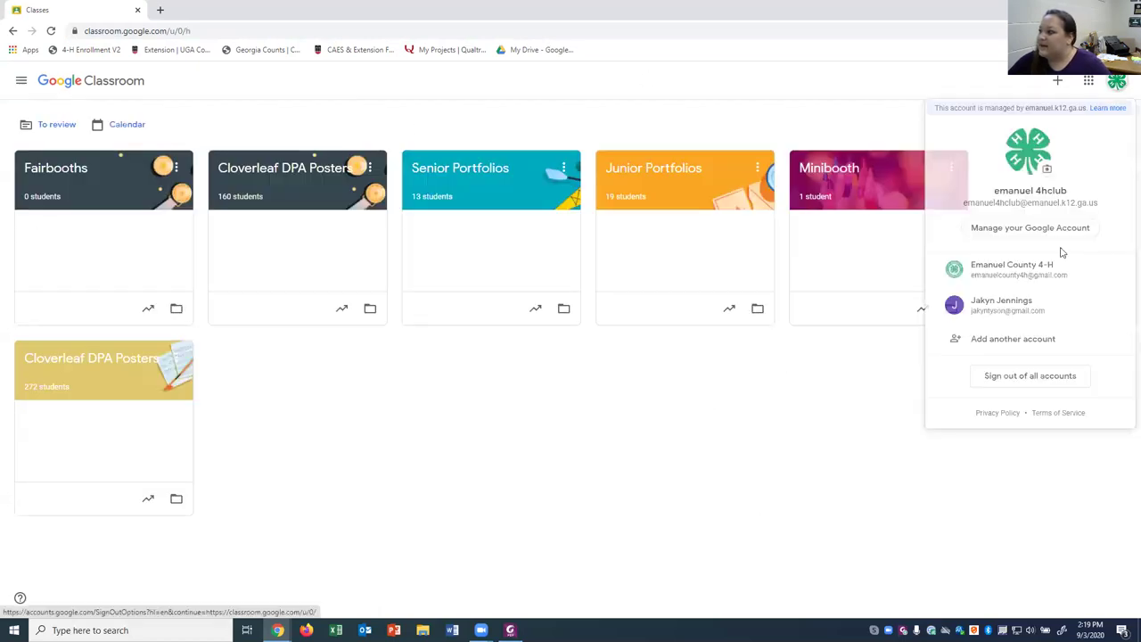
click(1016, 308)
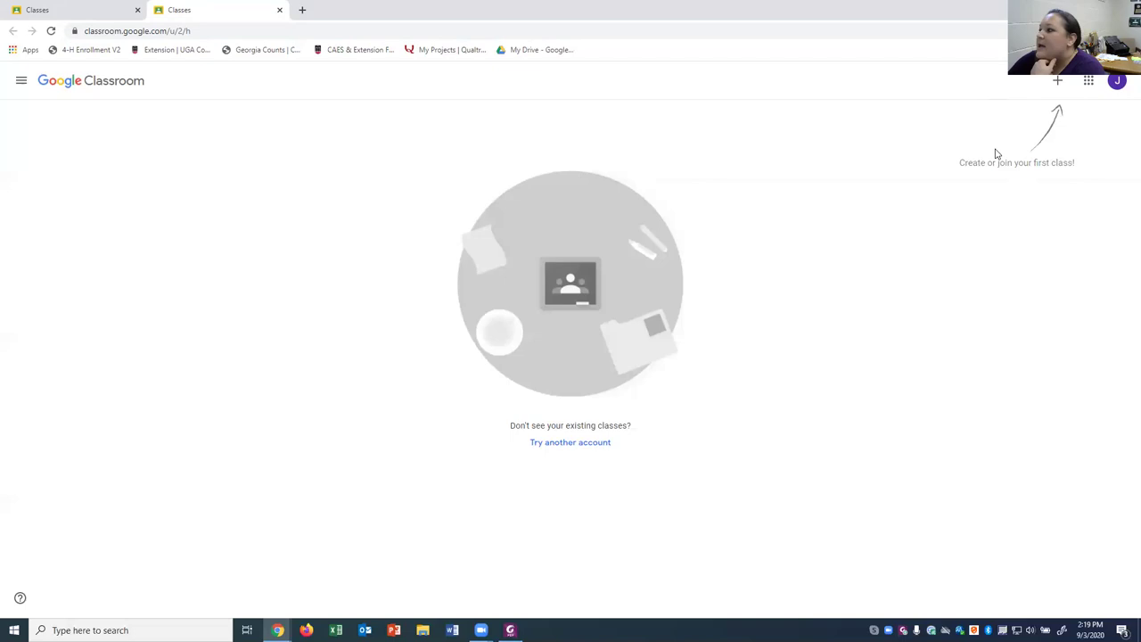
click(1058, 83)
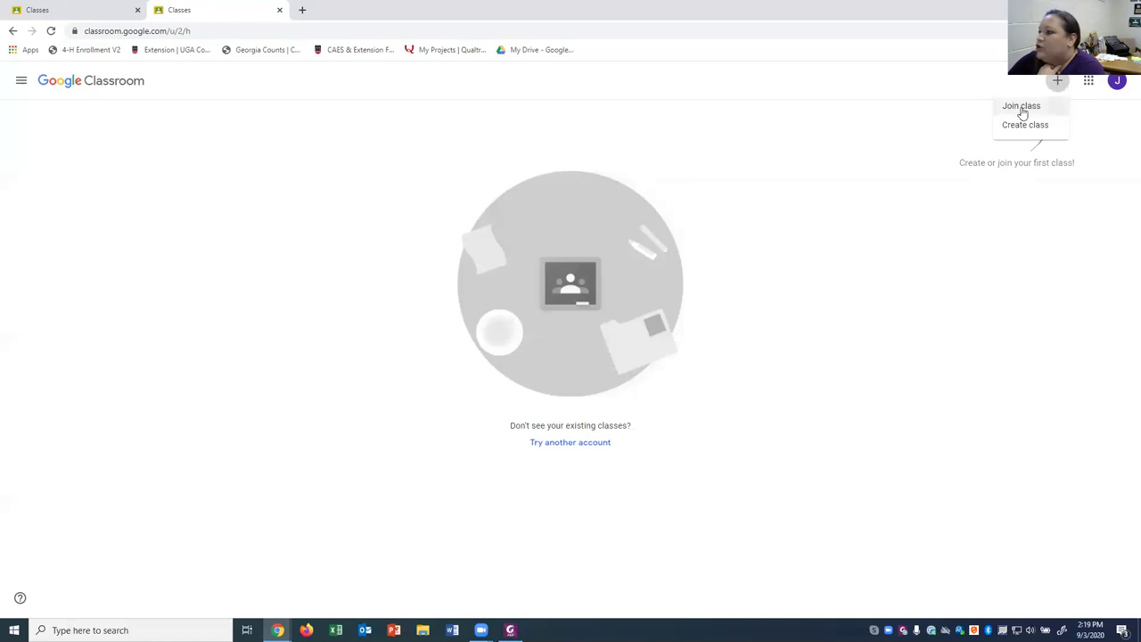
click(1022, 111)
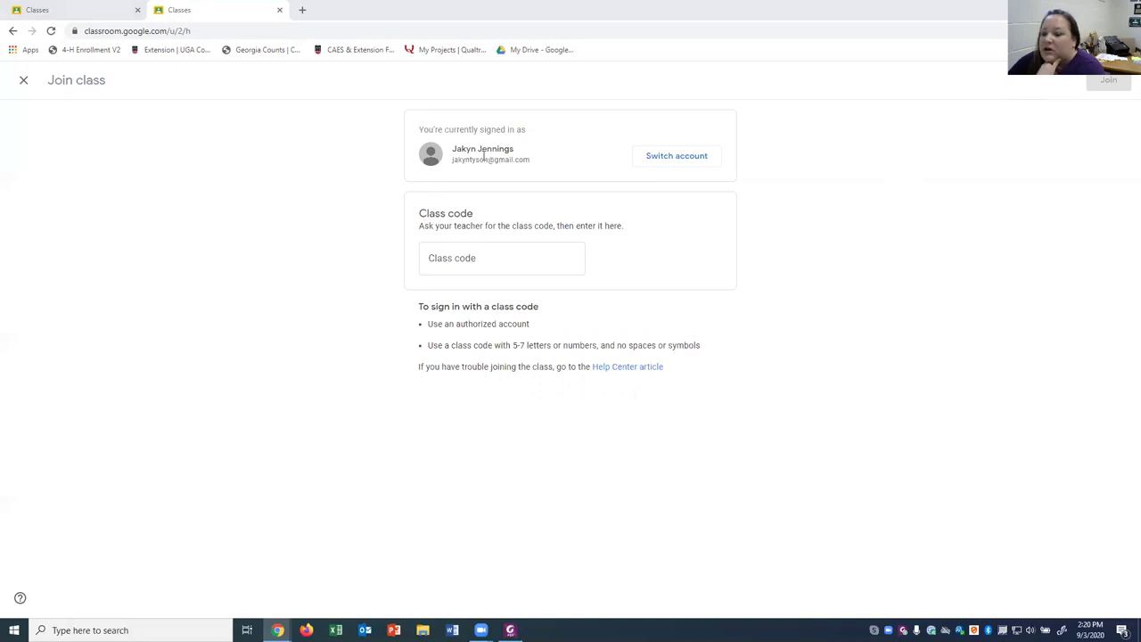
Try to join a class by pasting the copied class code, and dismiss the resulting message.
click(474, 258)
right_click(474, 259)
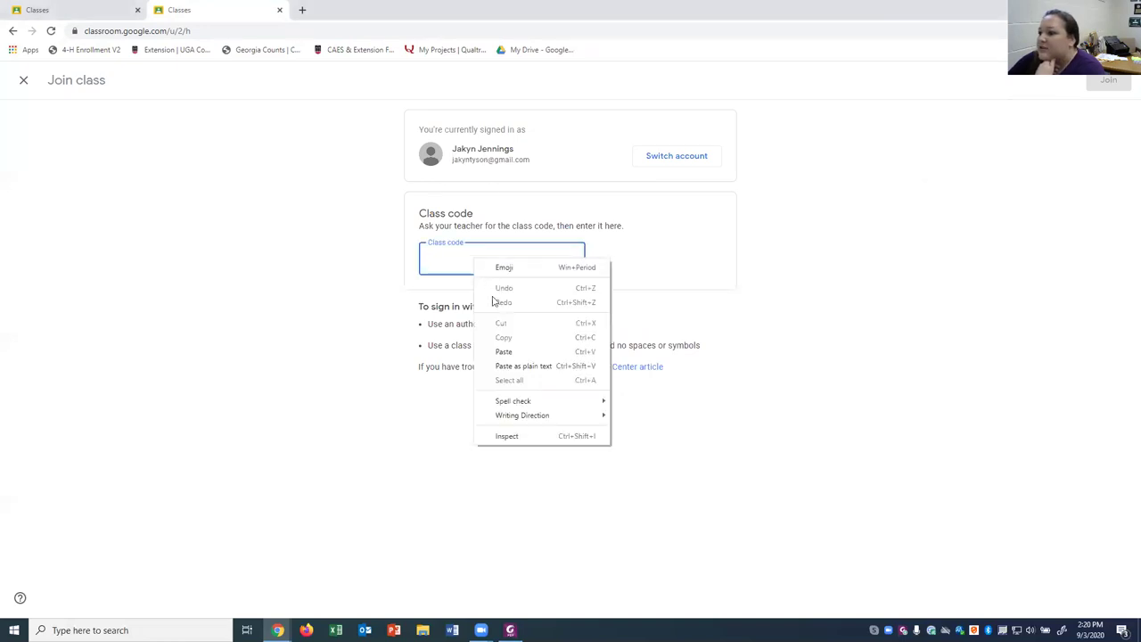
click(504, 351)
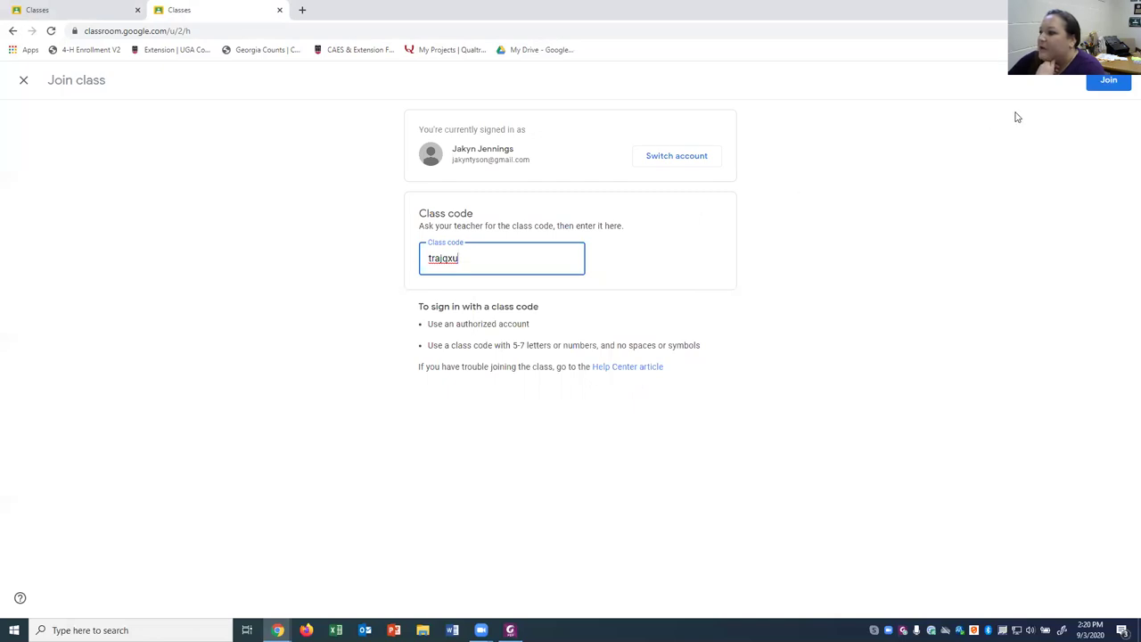
click(1107, 81)
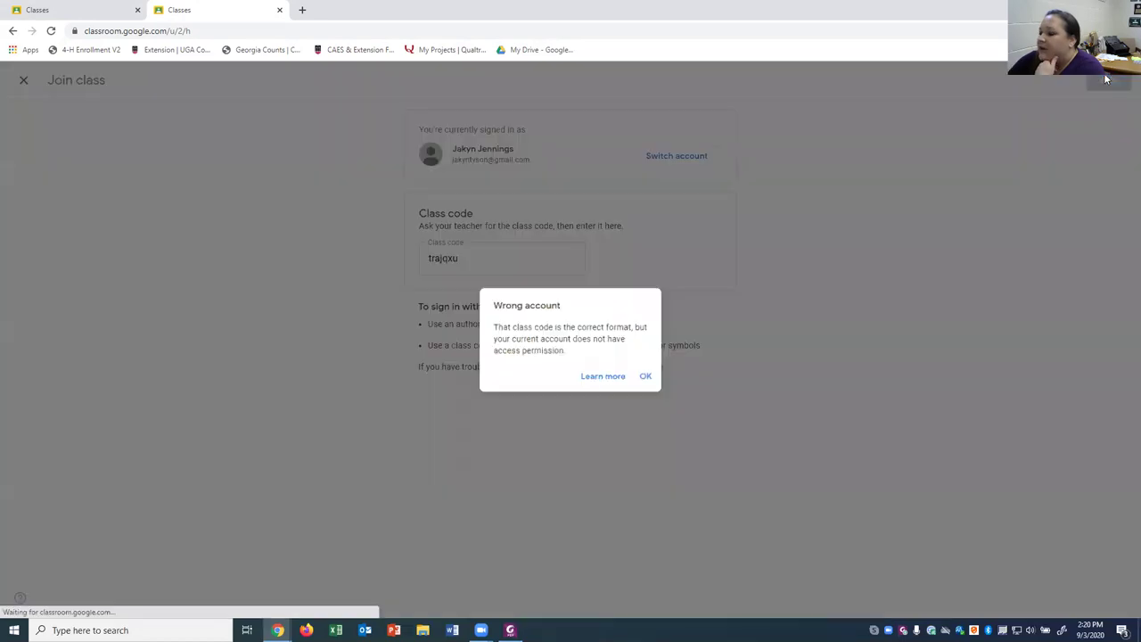
click(648, 377)
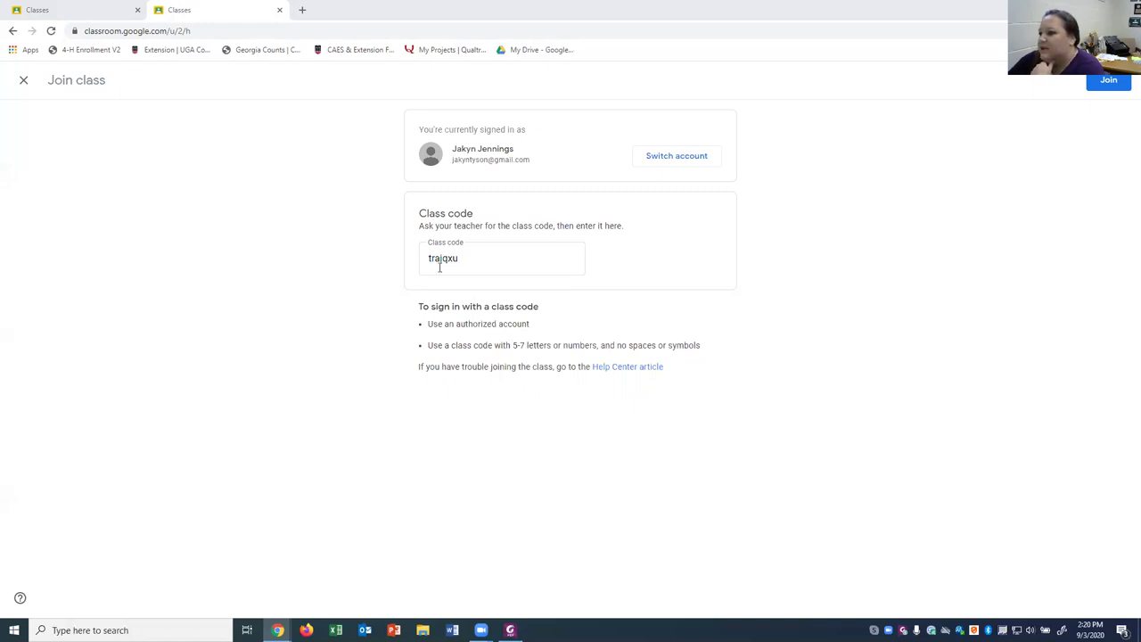
Replace the class code with the other copied code, join the Minibooths class and dismiss the post-creation tip.
drag(466, 258, 418, 269)
key(BackSpace)
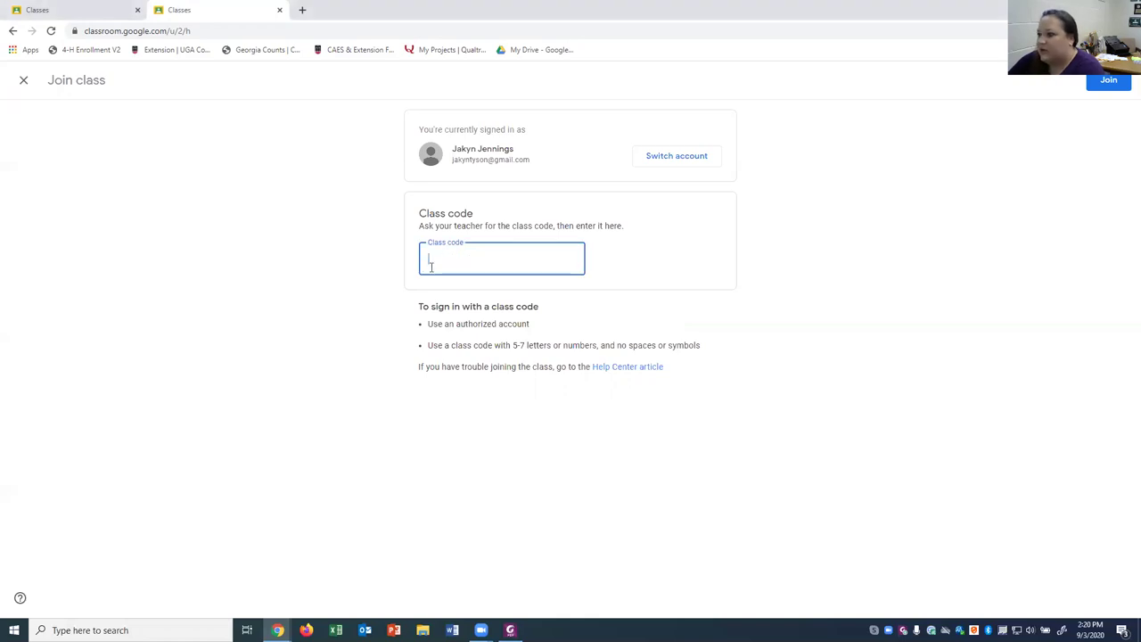
right_click(432, 265)
click(456, 361)
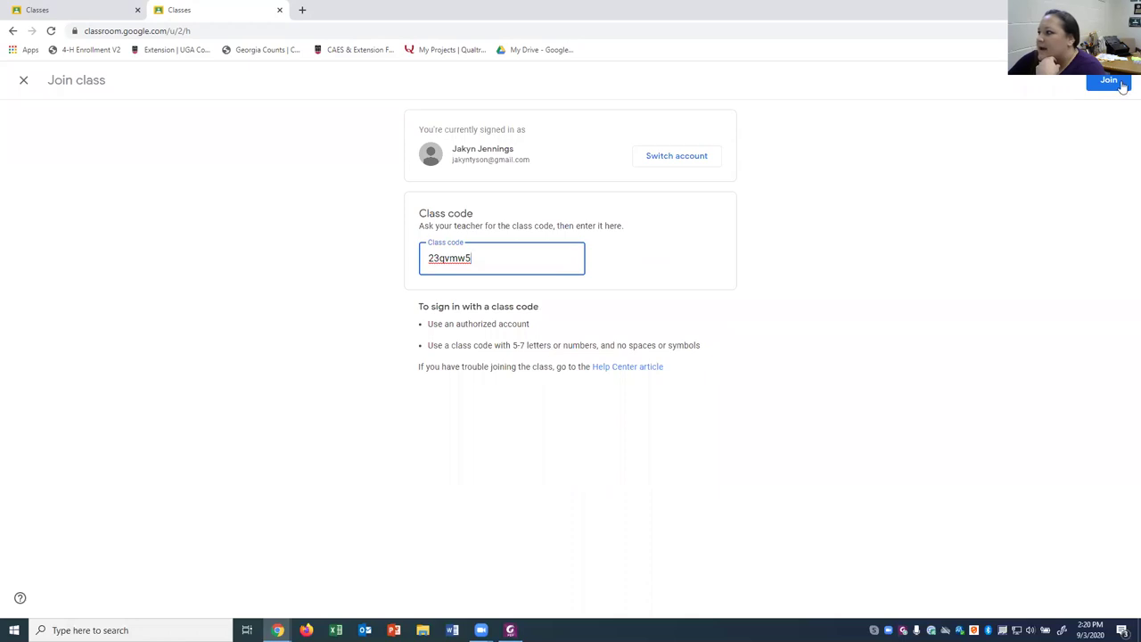
click(1120, 82)
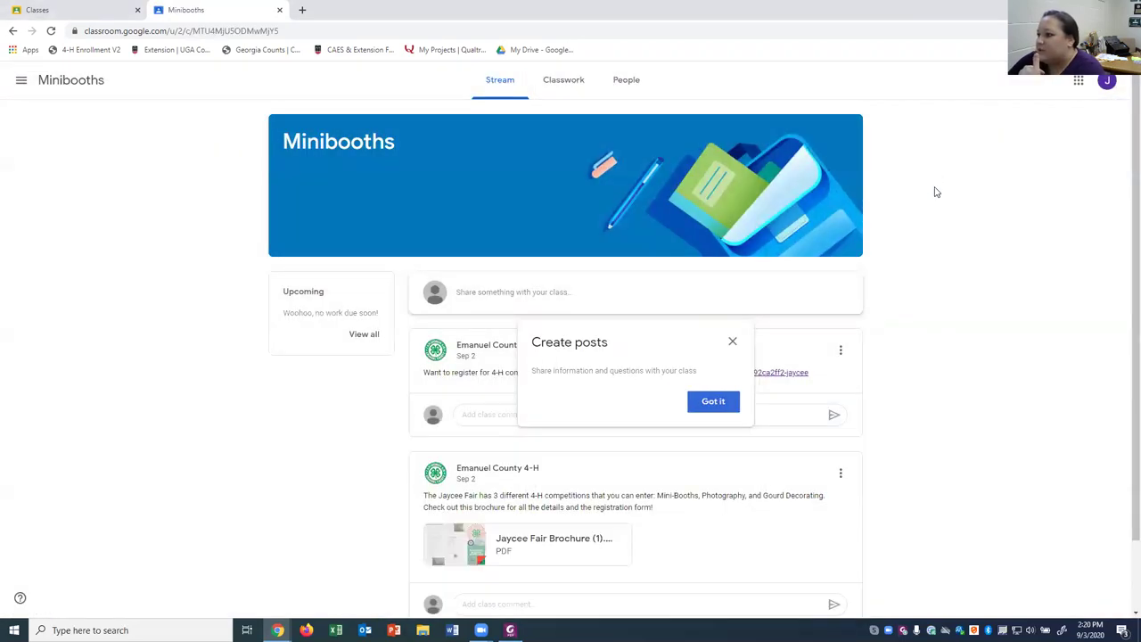
click(713, 402)
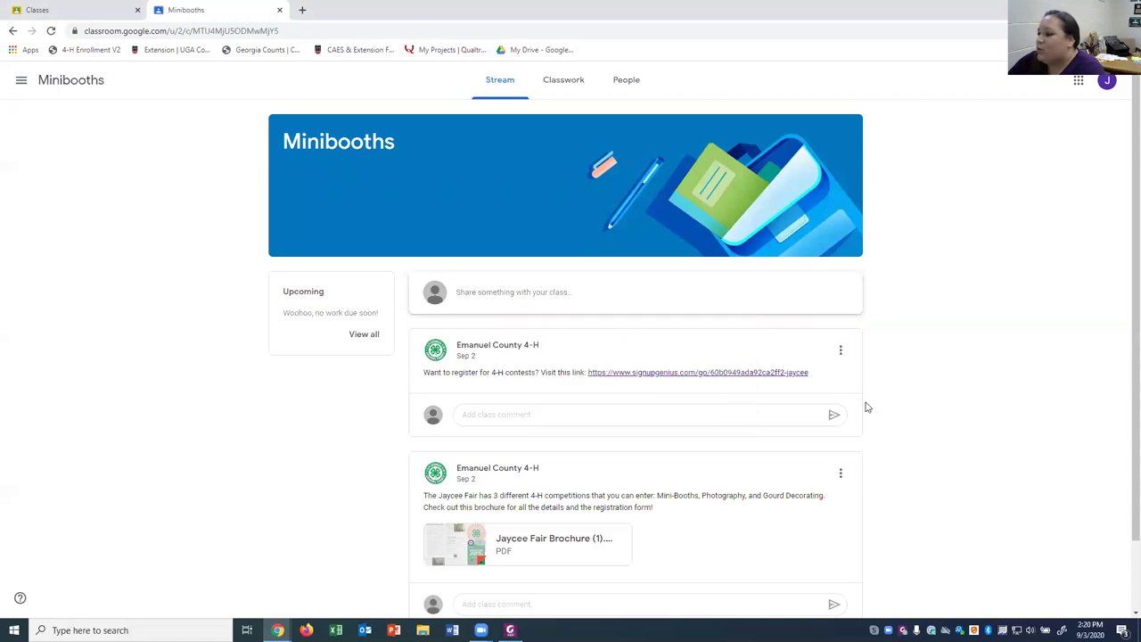
Open the classwork assignment "Create a Mini-Booth for the Southeast Georgia Jaycee Fair!" in full and its attached Google Slides template.
scroll(864, 406, down, 1)
scroll(863, 410, up, 1)
click(572, 85)
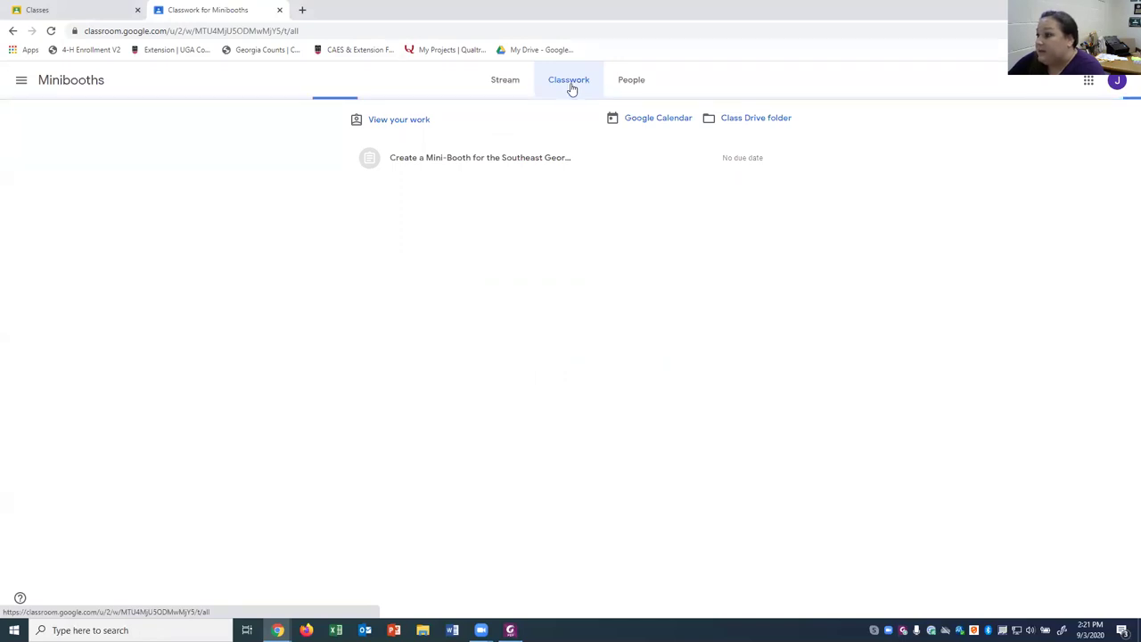
click(483, 162)
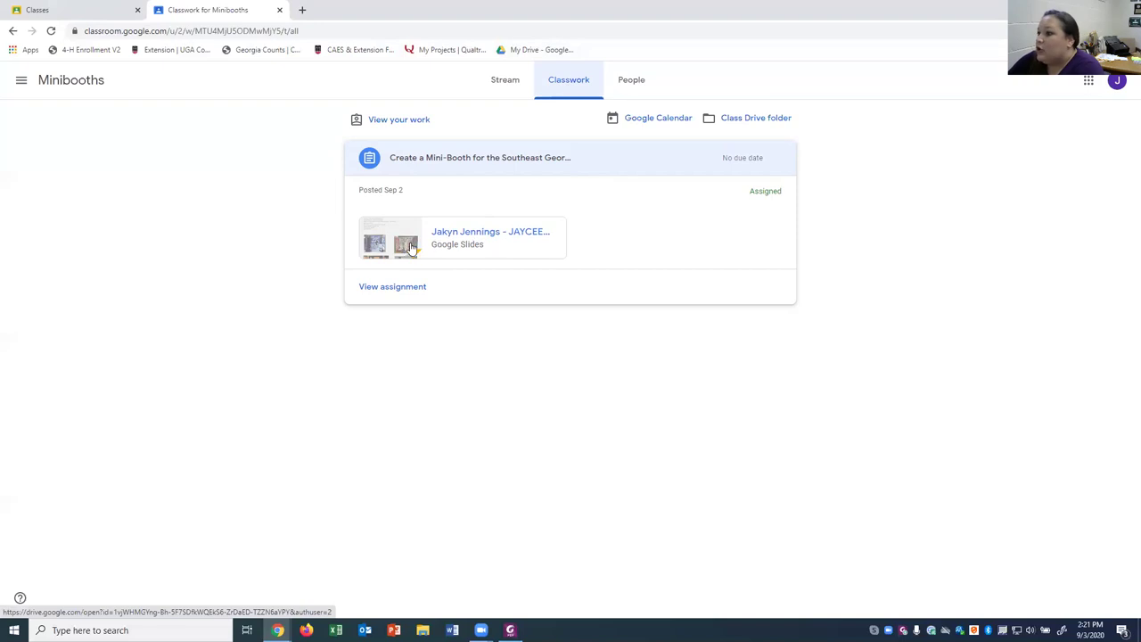
click(398, 291)
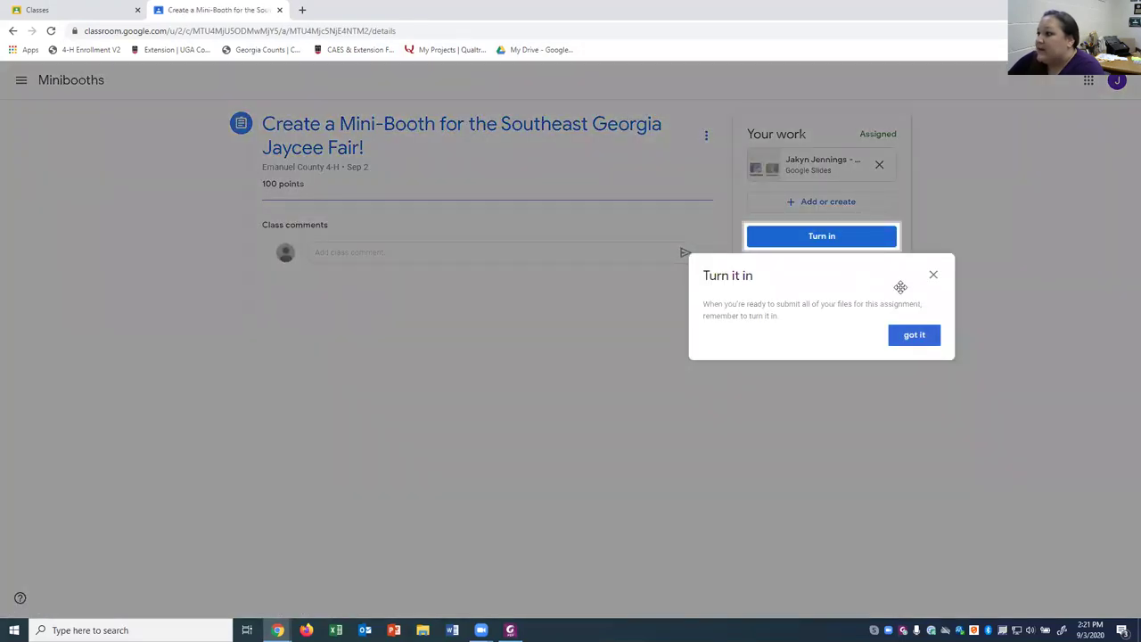
click(934, 274)
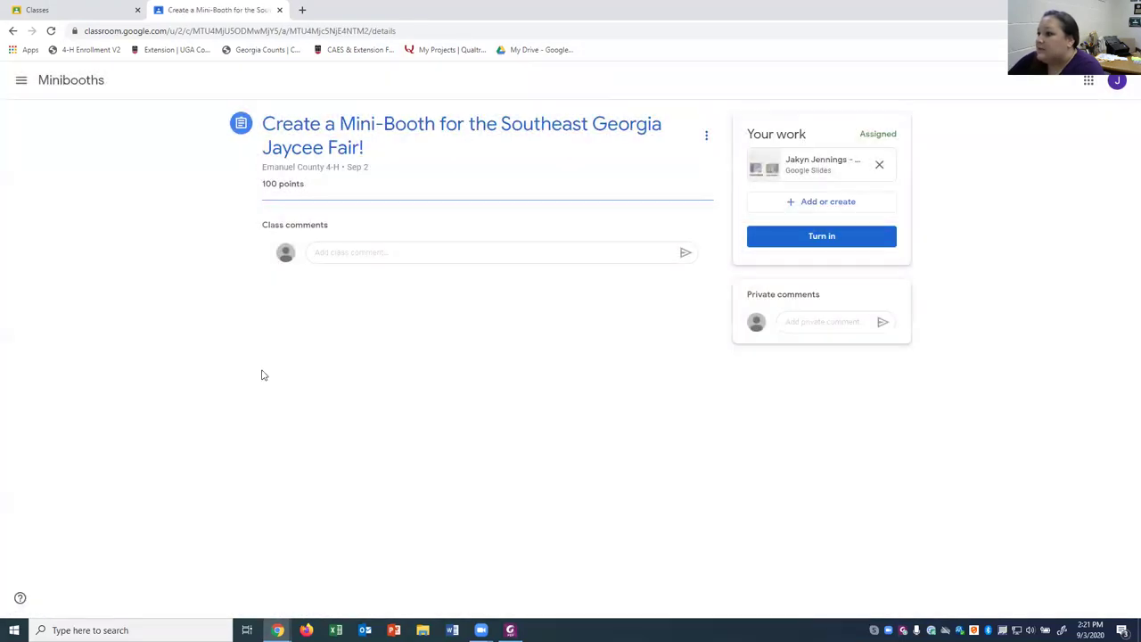
click(785, 165)
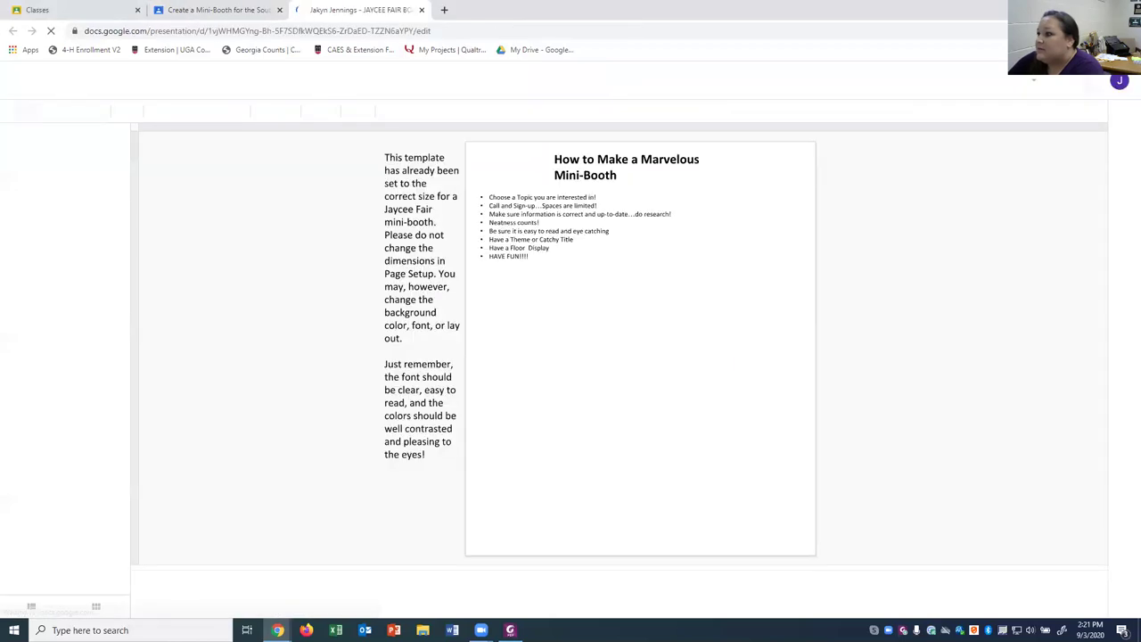